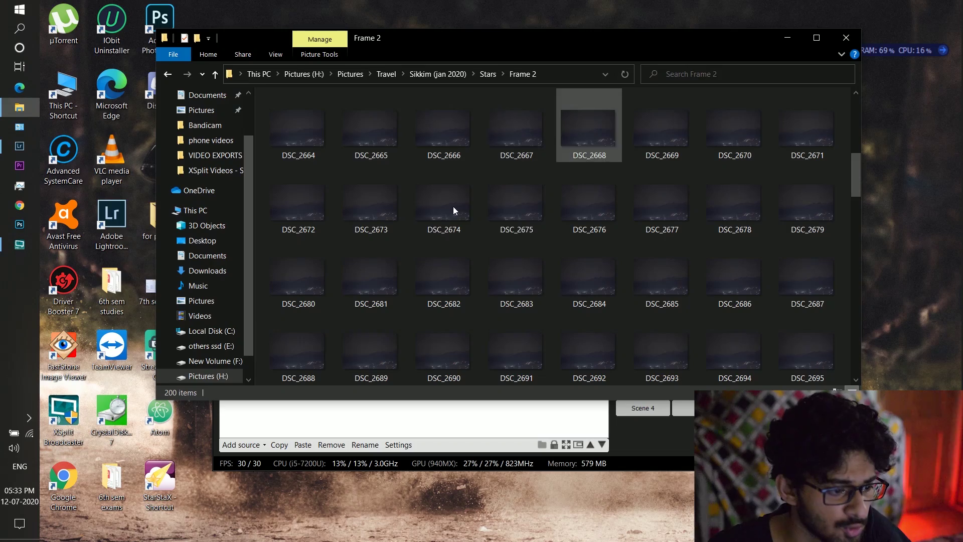
{"action": "key", "text": "Down"}
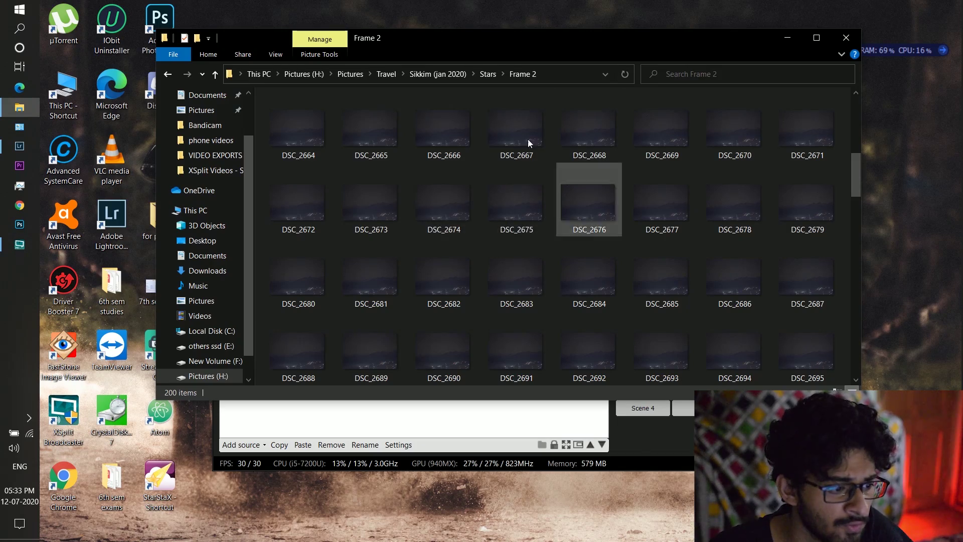
{"action": "left_click", "coordinate": [298, 275]}
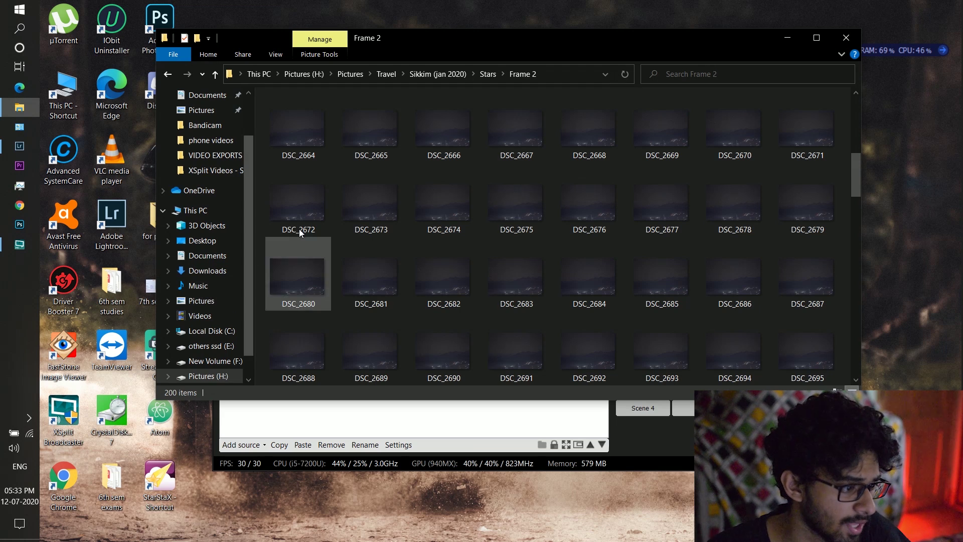
{"action": "left_click", "coordinate": [299, 228]}
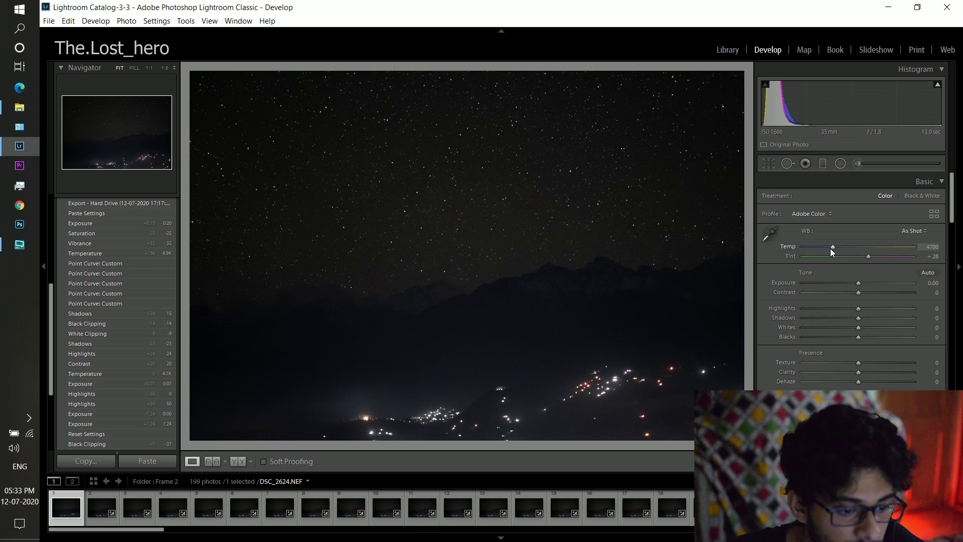
Set the first night-sky photo's temperature to 4896, exposure to −0.20, contrast to +16 and highlights to +29.
{"action": "left_click_drag", "start_coordinate": [832, 247], "coordinate": [834, 247]}
{"action": "mouse_move", "coordinate": [858, 293]}
{"action": "left_mouse_down"}
{"action": "mouse_move", "coordinate": [877, 294]}
{"action": "mouse_move", "coordinate": [868, 293]}
{"action": "left_mouse_up"}
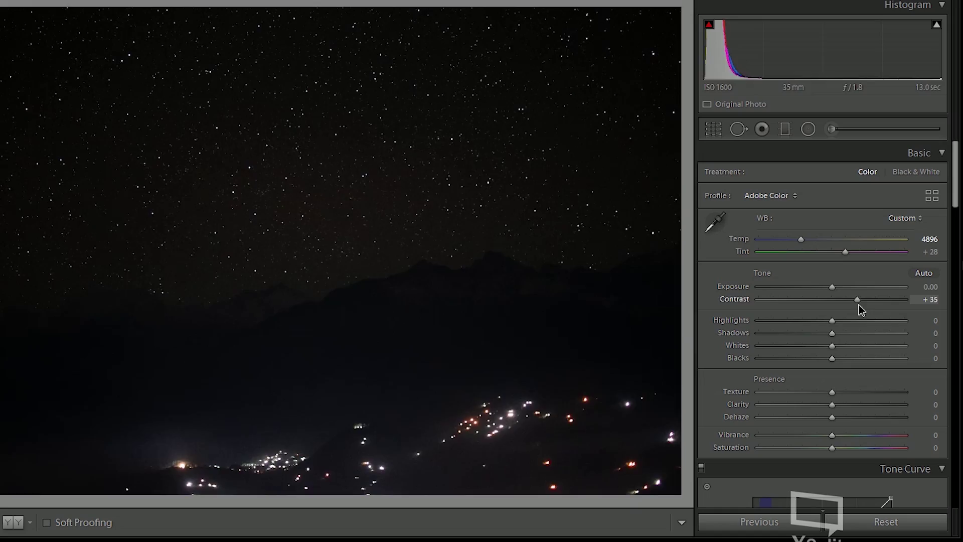
{"action": "left_click_drag", "start_coordinate": [858, 283], "coordinate": [874, 309]}
Set the photo's texture to +17, clarity to +9, dehaze to +43, vibrance to +35 and saturation to −10.
{"action": "left_click_drag", "start_coordinate": [858, 363], "coordinate": [867, 363]}
{"action": "left_click_drag", "start_coordinate": [858, 373], "coordinate": [863, 373]}
{"action": "left_click_drag", "start_coordinate": [858, 382], "coordinate": [882, 383]}
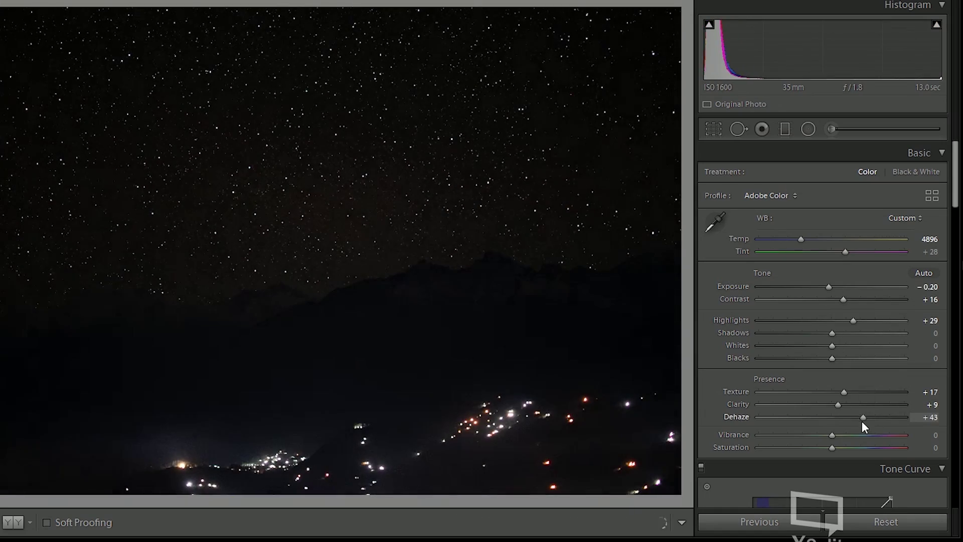
{"action": "left_click_drag", "start_coordinate": [832, 435], "coordinate": [858, 435]}
{"action": "left_click_drag", "start_coordinate": [831, 448], "coordinate": [824, 448]}
Shape the RGB tone curve with three points that lift the midtones and highlights, and shift the red hue.
{"action": "scroll", "coordinate": [823, 441], "scroll_direction": "down", "scroll_amount": 4}
{"action": "left_click_drag", "start_coordinate": [815, 373], "coordinate": [815, 364]}
{"action": "left_click_drag", "start_coordinate": [773, 410], "coordinate": [773, 414]}
{"action": "left_click_drag", "start_coordinate": [867, 312], "coordinate": [867, 315]}
{"action": "scroll", "coordinate": [832, 351], "scroll_direction": "down", "scroll_amount": 2}
{"action": "left_click_drag", "start_coordinate": [834, 456], "coordinate": [772, 468]}
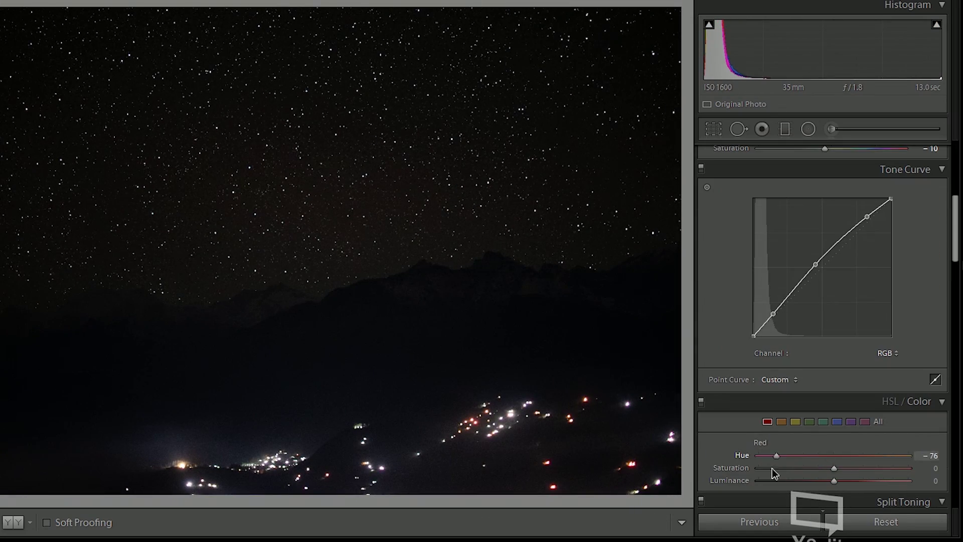
Remove chromatic aberration, enable the lens profile corrections and set the vignetting correction amount to 43.
{"action": "scroll", "coordinate": [846, 474], "scroll_direction": "down", "scroll_amount": 5}
{"action": "scroll", "coordinate": [857, 355], "scroll_direction": "down", "scroll_amount": 5}
{"action": "left_click", "coordinate": [709, 296]}
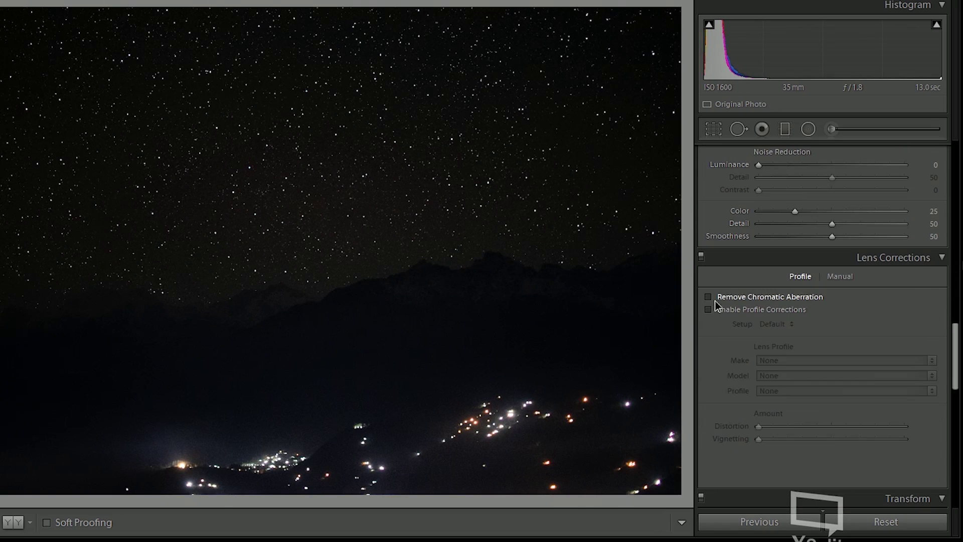
{"action": "left_click", "coordinate": [709, 309]}
{"action": "left_click_drag", "start_coordinate": [781, 442], "coordinate": [786, 441]}
Calibrate the primaries: red hue +13 and saturation −18, blue hue −44 and saturation −17, green saturation −19 with a lowered green hue.
{"action": "scroll", "coordinate": [787, 441], "scroll_direction": "down", "scroll_amount": 10}
{"action": "left_click_drag", "start_coordinate": [832, 387], "coordinate": [841, 388]}
{"action": "left_click_drag", "start_coordinate": [832, 480], "coordinate": [799, 480]}
{"action": "left_click_drag", "start_coordinate": [832, 400], "coordinate": [823, 400]}
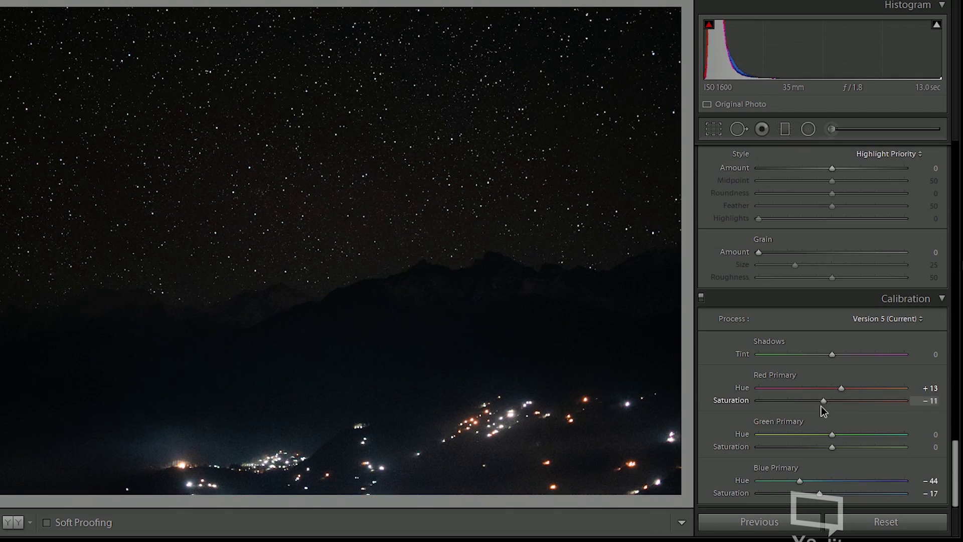
{"action": "left_click_drag", "start_coordinate": [803, 435], "coordinate": [808, 435]}
{"action": "left_click_drag", "start_coordinate": [832, 447], "coordinate": [817, 446]}
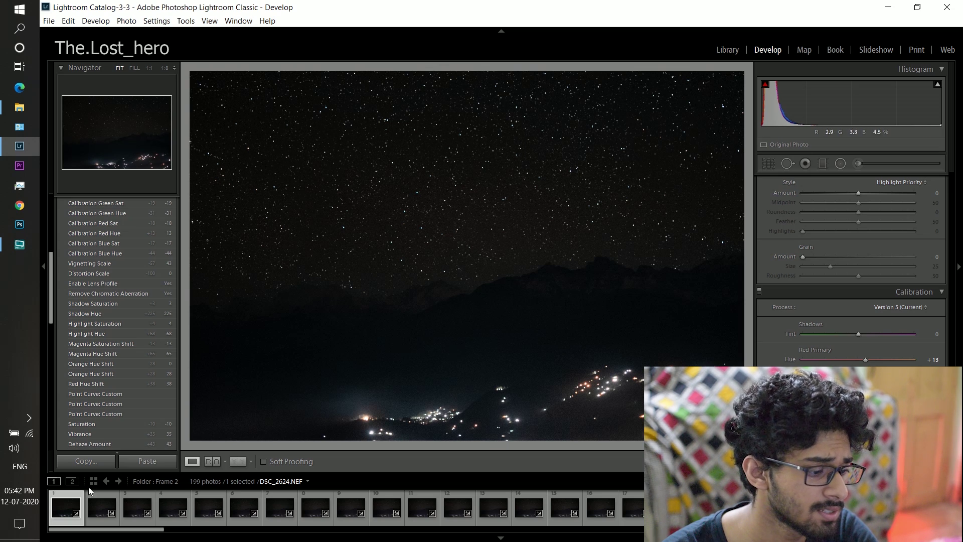
Copy all develop settings from the edited first photo, DSC_2624.NEF.
{"action": "right_click", "coordinate": [59, 507]}
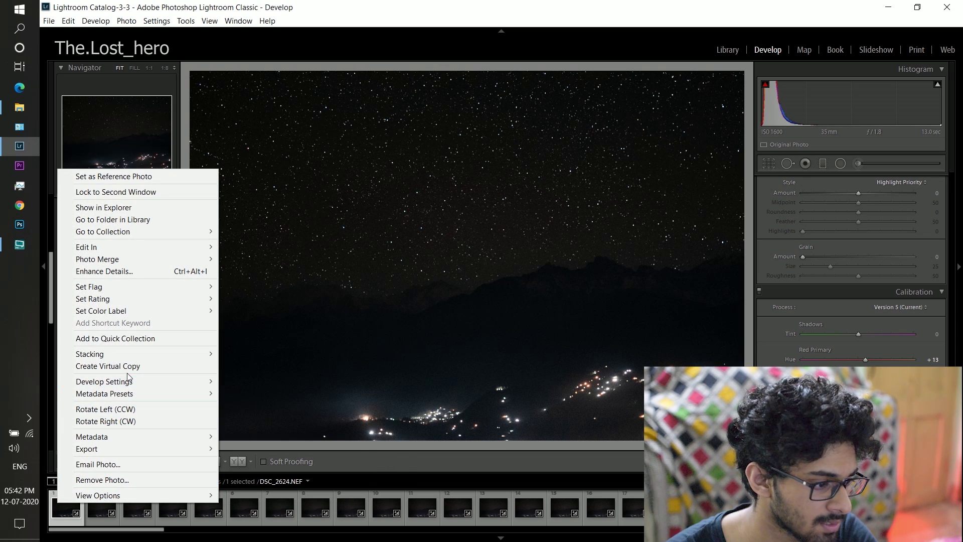
{"action": "mouse_move", "coordinate": [191, 381]}
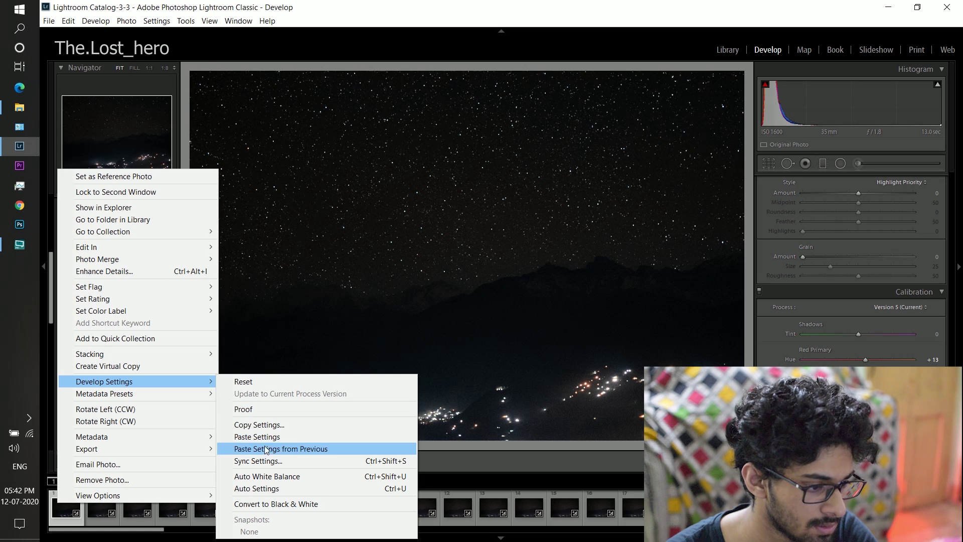
{"action": "left_click", "coordinate": [270, 425]}
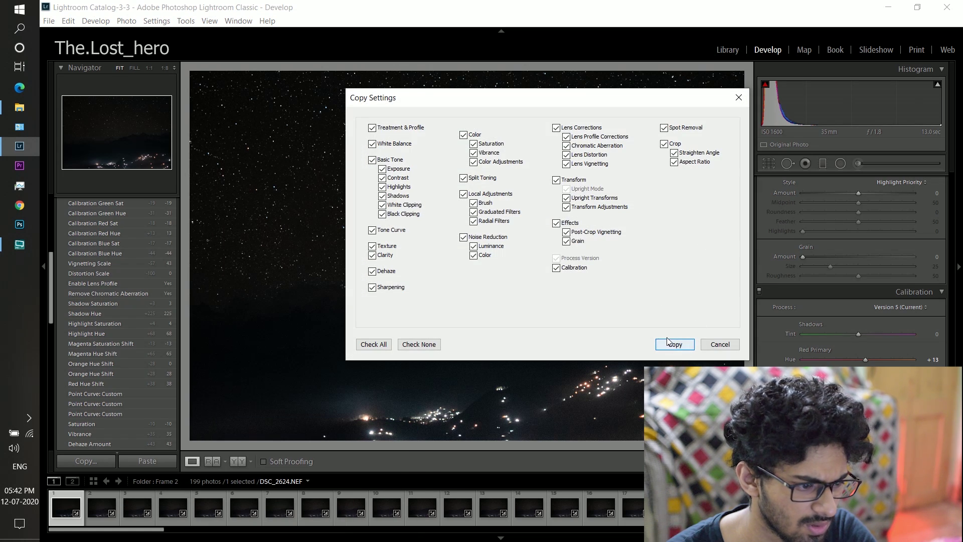
{"action": "left_click", "coordinate": [678, 348]}
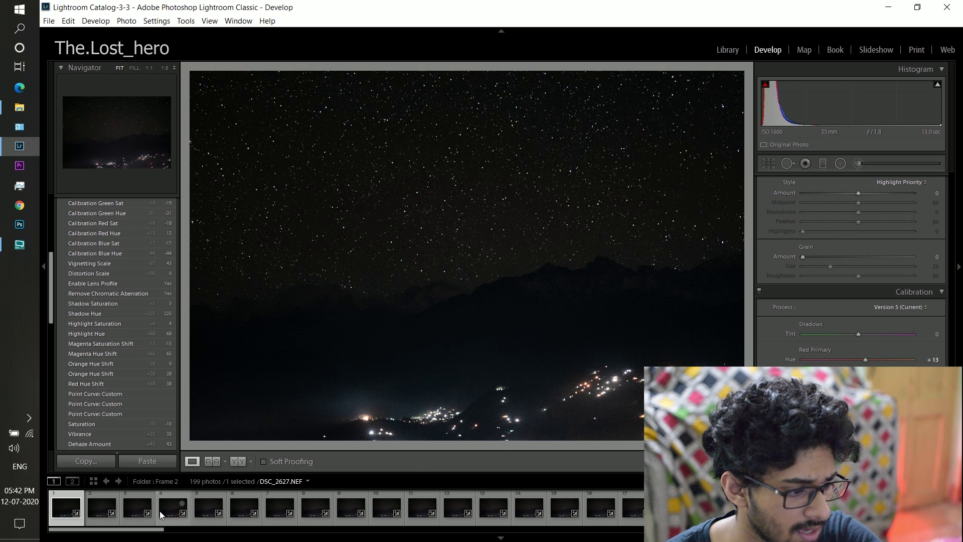
Select every photo in the Frame 2 folder and paste the copied develop settings onto them.
{"action": "key", "text": "ctrl+a"}
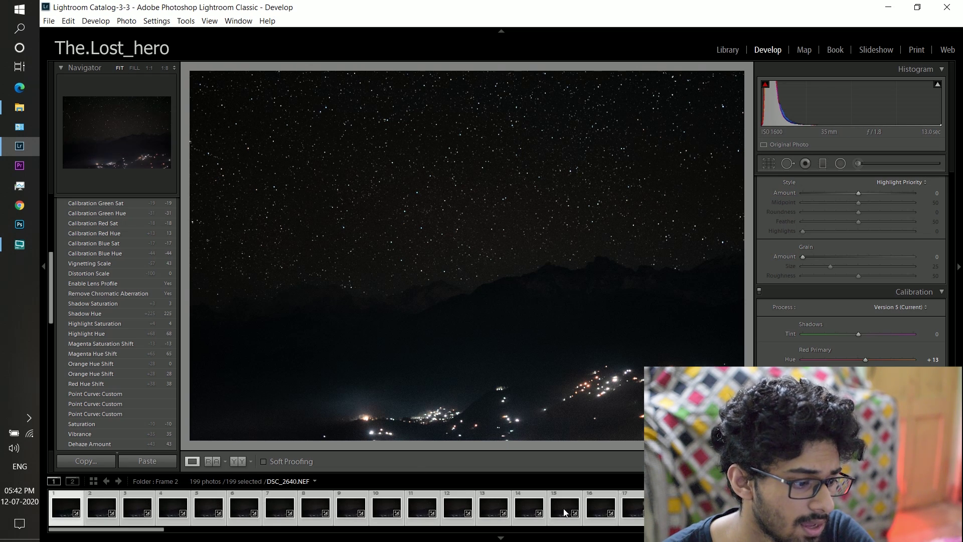
{"action": "right_click", "coordinate": [420, 508]}
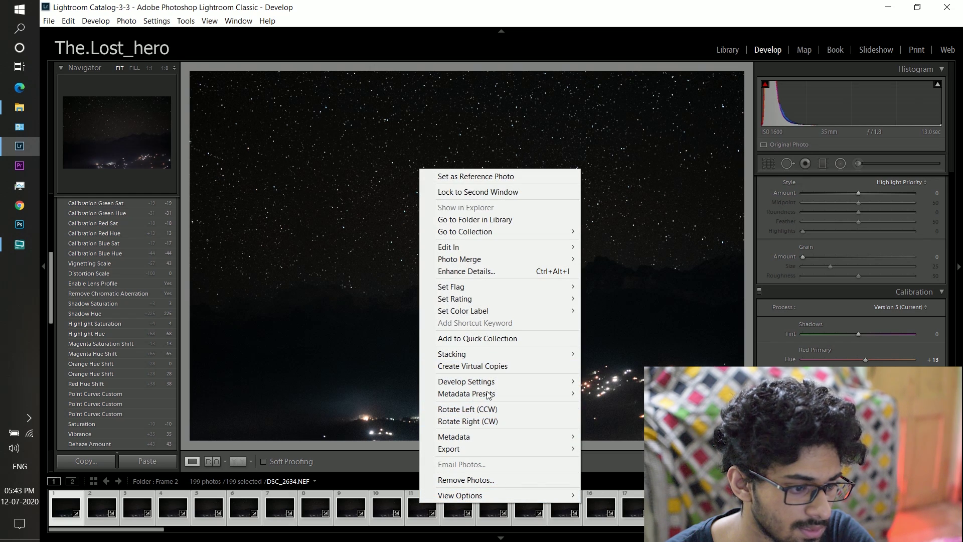
{"action": "mouse_move", "coordinate": [489, 382]}
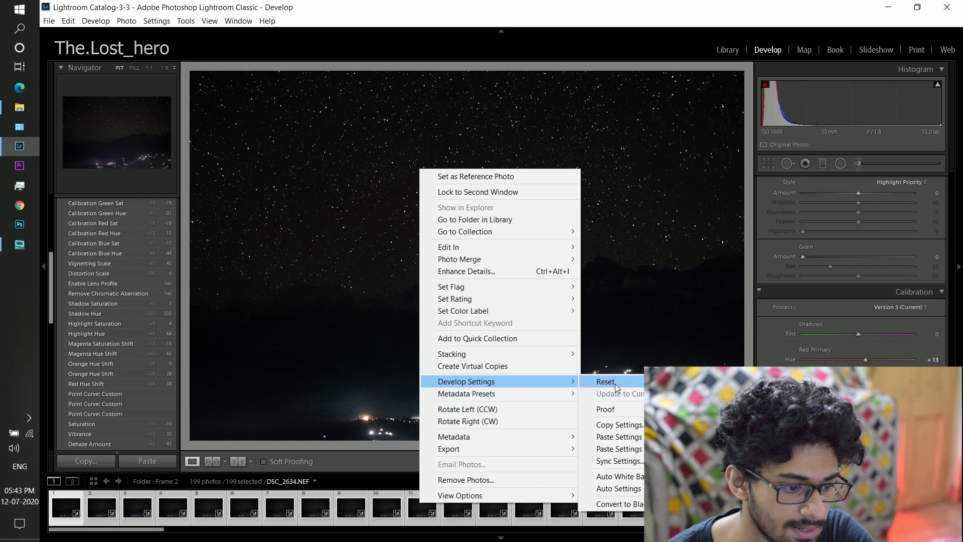
{"action": "left_click", "coordinate": [619, 437]}
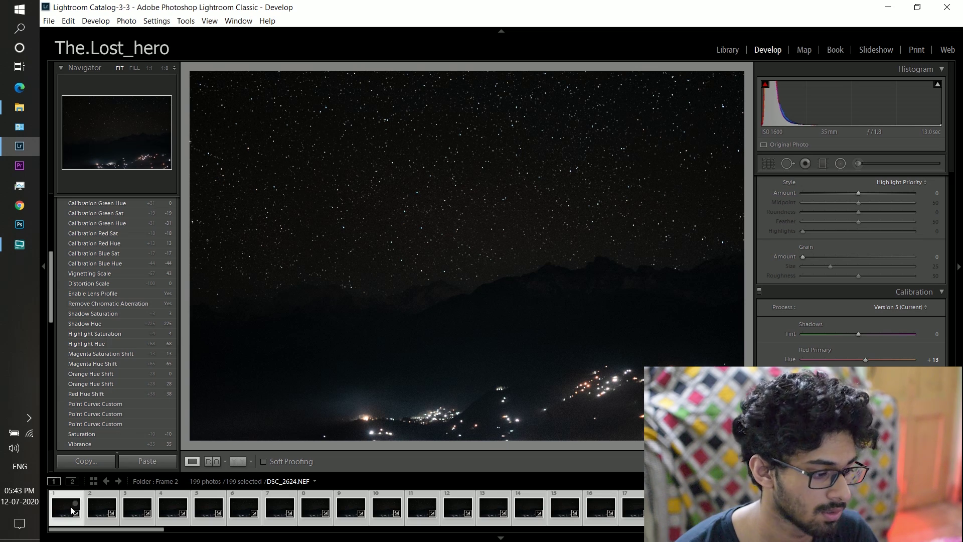
Export all selected photos as JPGs to the subfolder starimg in E:\Untitled Export\2020\JULY and look through the exported files.
{"action": "key", "text": "ctrl+shift+e"}
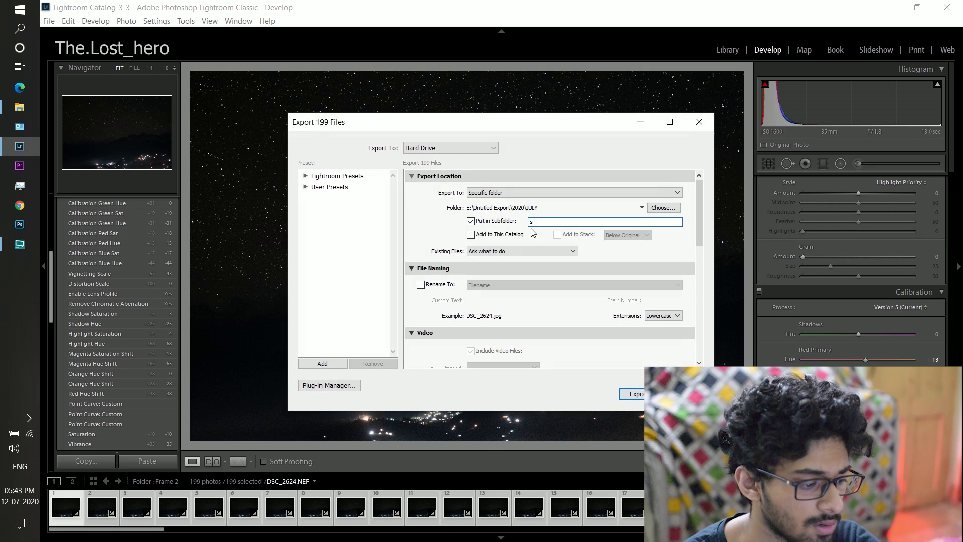
{"action": "left_click", "coordinate": [624, 392]}
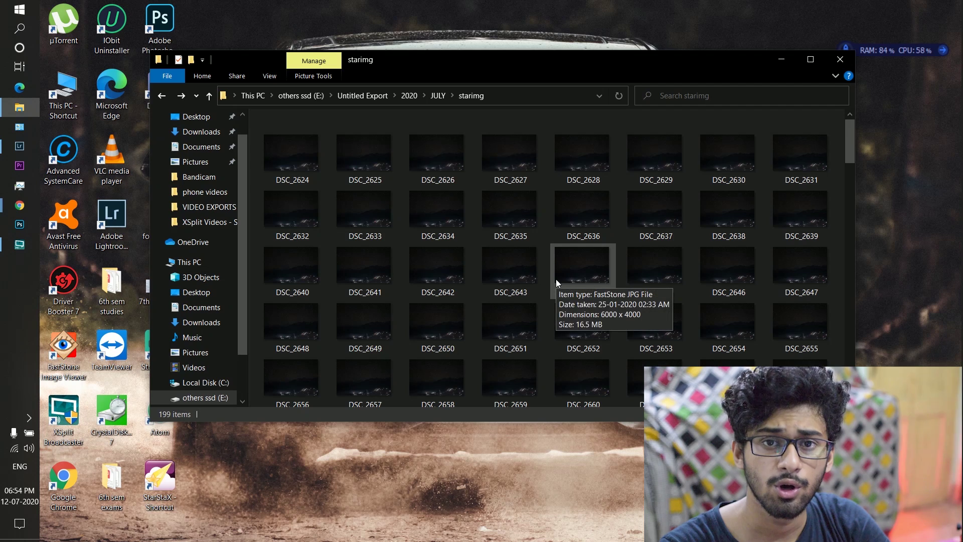
{"action": "scroll", "coordinate": [549, 273], "scroll_direction": "down", "scroll_amount": 8}
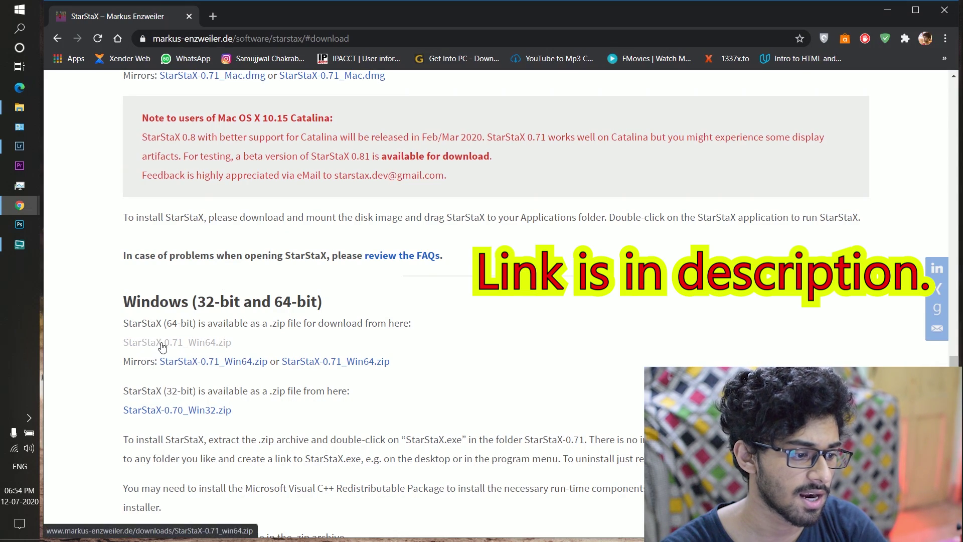
Launch StarStaX from the desktop and reposition its window.
{"action": "key", "text": "super+d"}
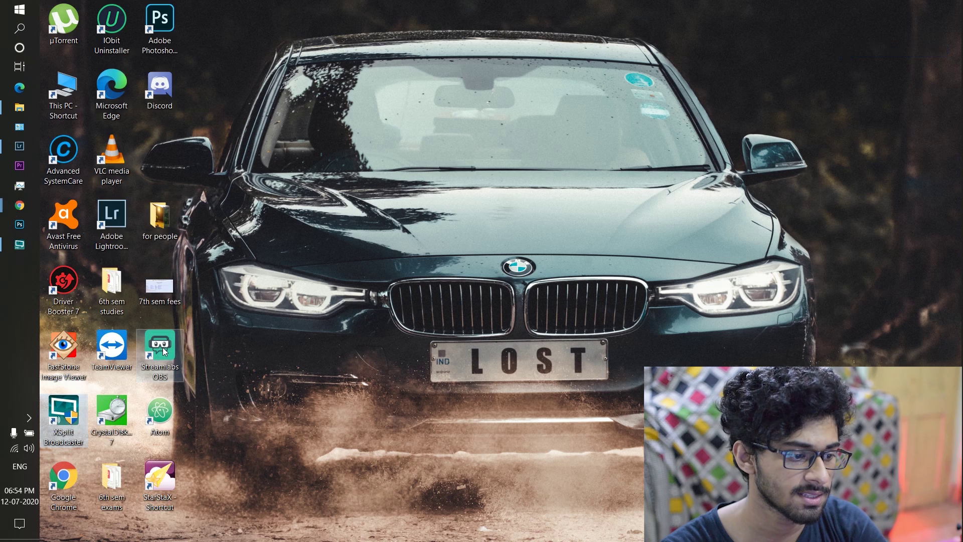
{"action": "double_click", "coordinate": [162, 478]}
{"action": "left_click_drag", "start_coordinate": [236, 7], "coordinate": [385, 34]}
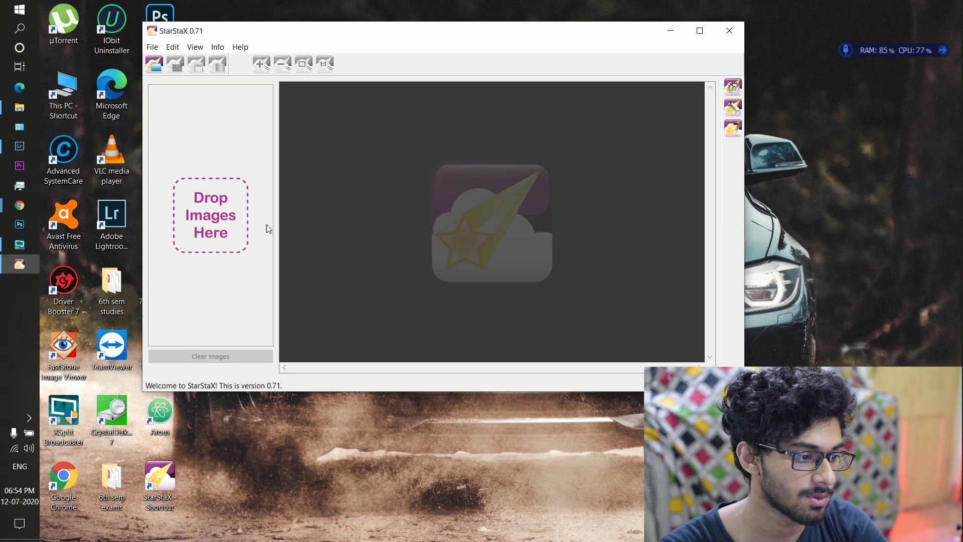
Add all exported photos from the starimg folder as input images and start blending them into a star trail image.
{"action": "left_click", "coordinate": [19, 107]}
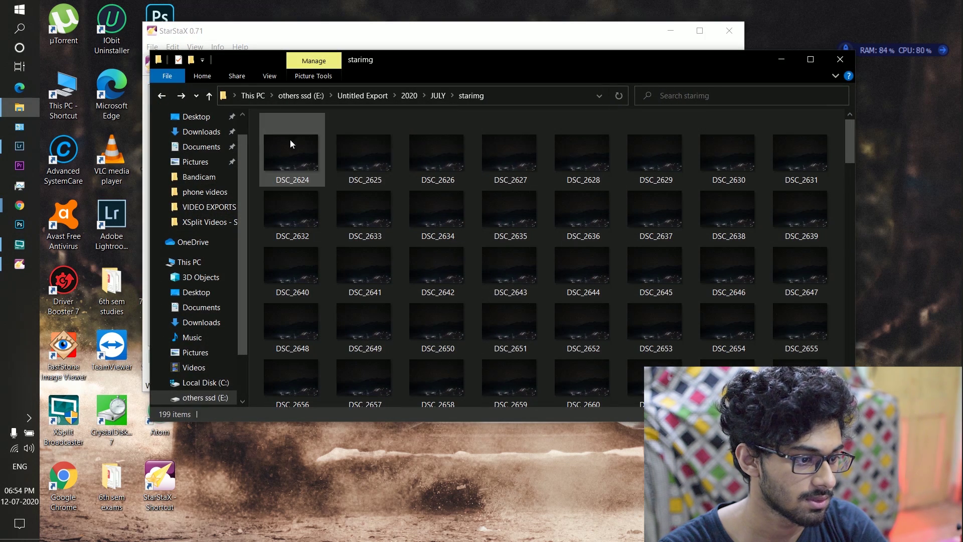
{"action": "key", "text": "ctrl+a"}
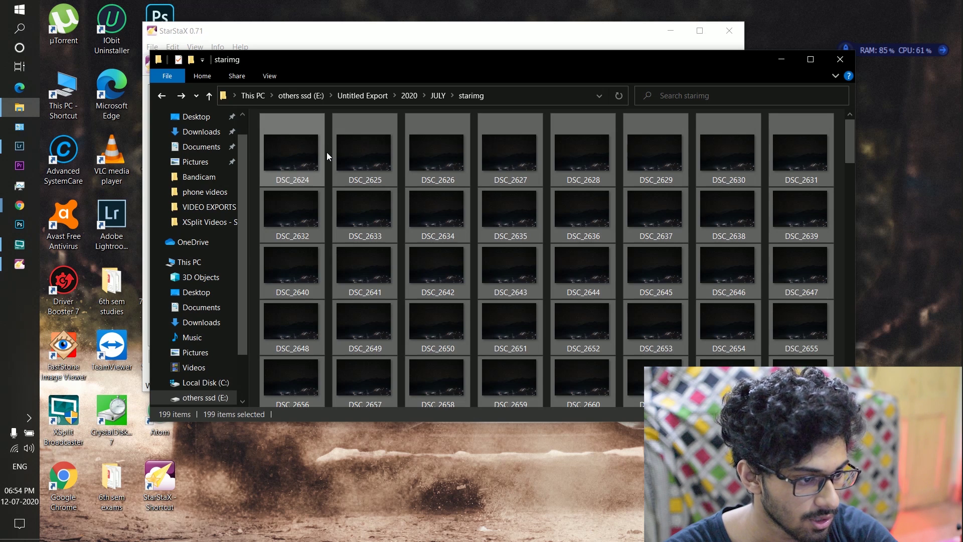
{"action": "left_click_drag", "start_coordinate": [308, 140], "coordinate": [234, 253]}
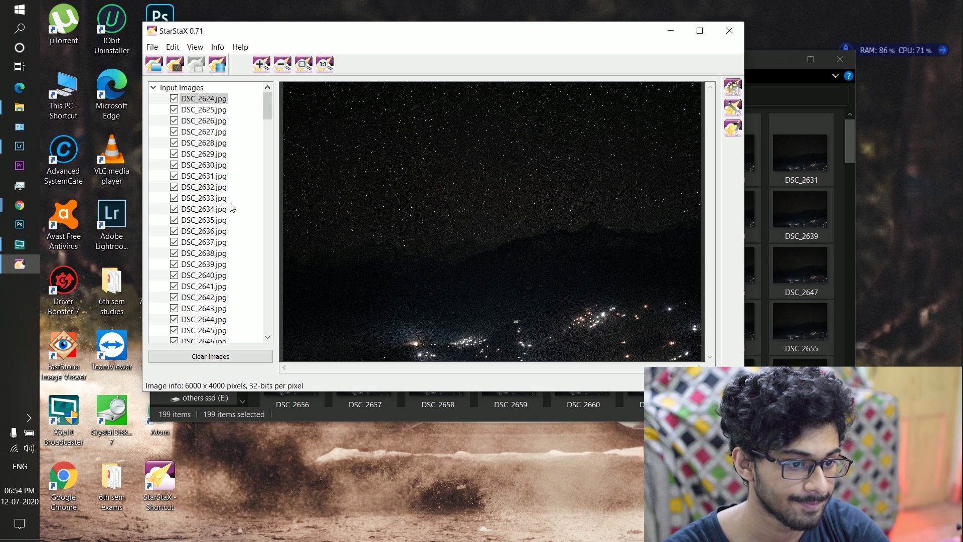
{"action": "left_click", "coordinate": [218, 64]}
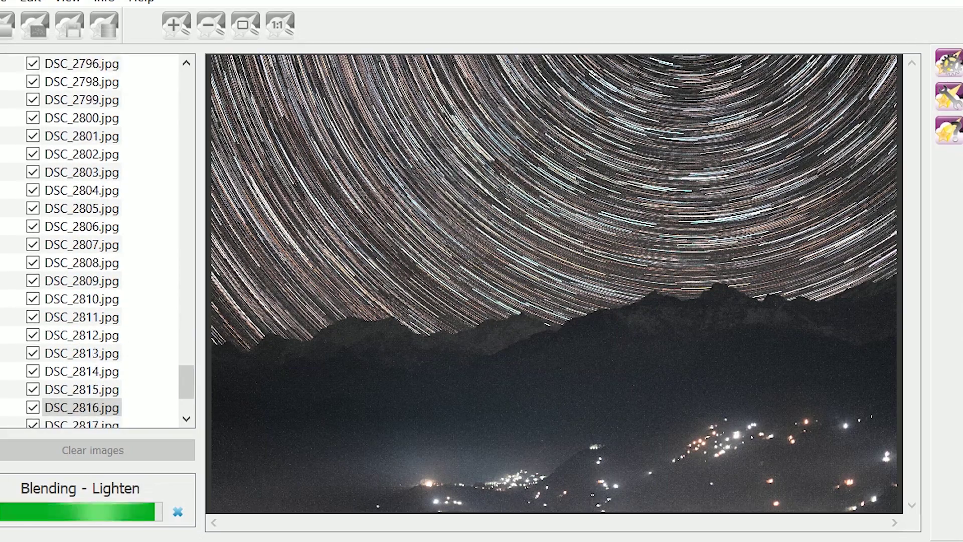
{"action": "left_click", "coordinate": [556, 388]}
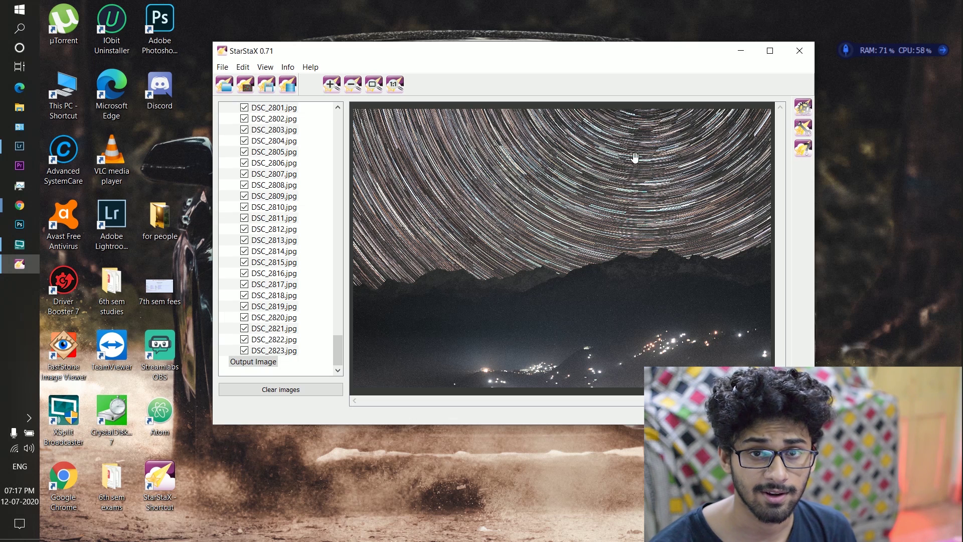
Save the blended star trail image to the Desktop as StarStaX_DSC_2624-DSC_2823_gap_filling.jpg and open the saved file.
{"action": "left_click", "coordinate": [243, 67]}
{"action": "left_click", "coordinate": [253, 112]}
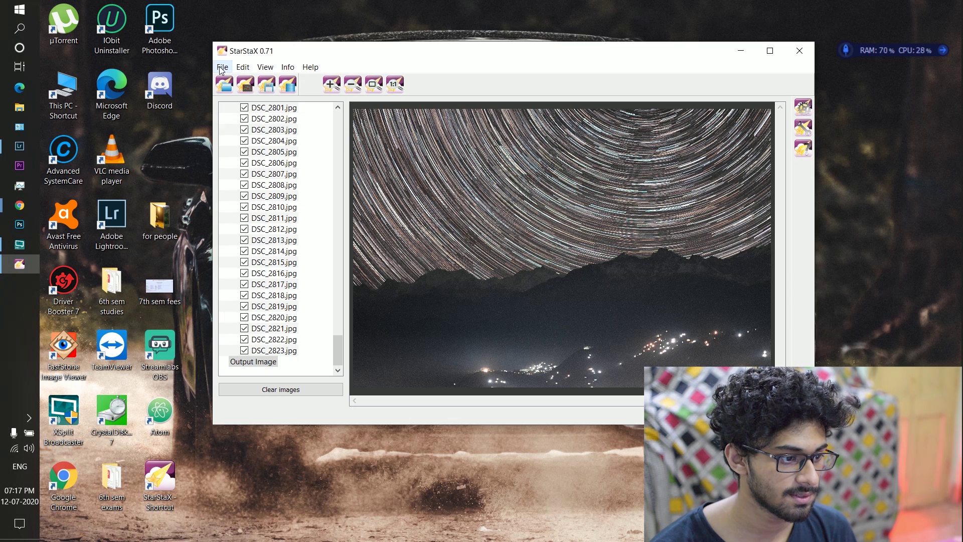
{"action": "left_click", "coordinate": [263, 157]}
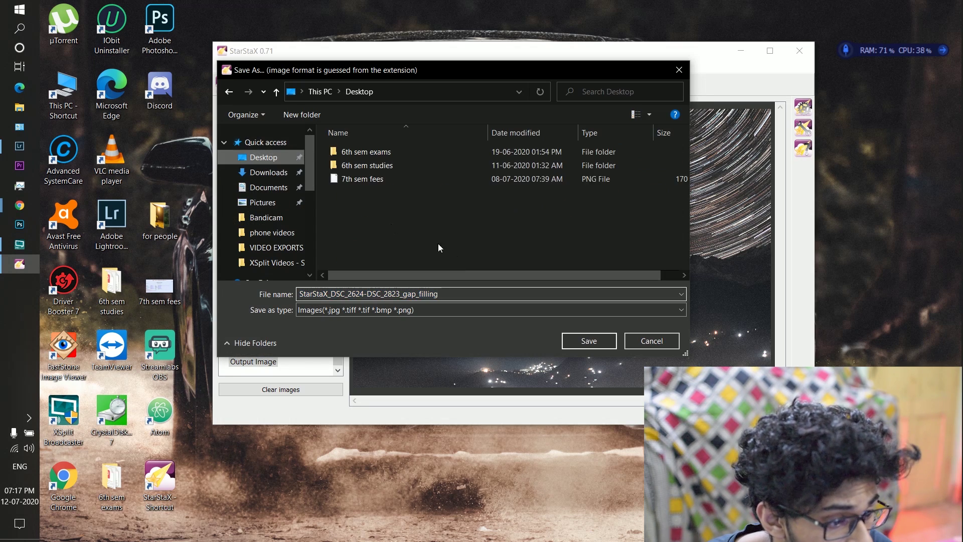
{"action": "left_click", "coordinate": [448, 294]}
{"action": "key", "text": "Return"}
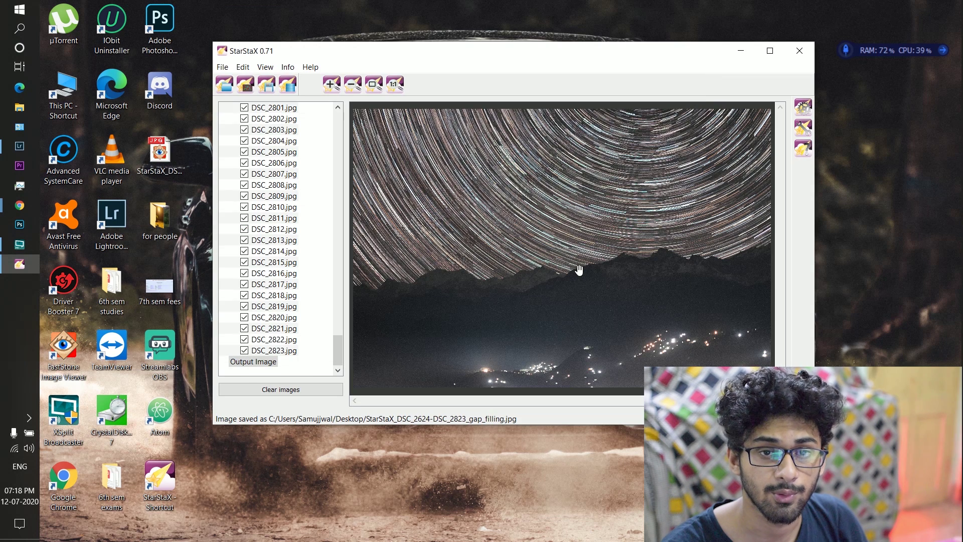
{"action": "left_click", "coordinate": [172, 162]}
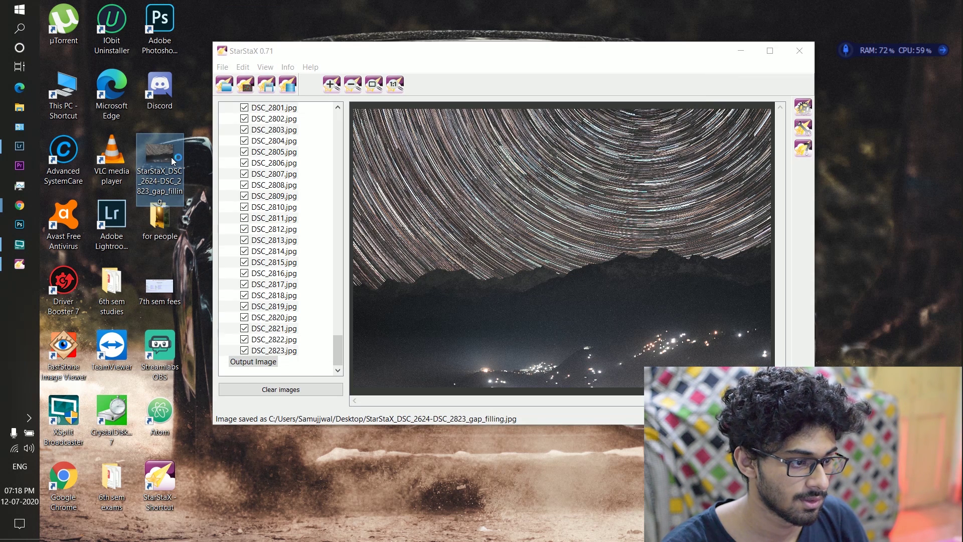
{"action": "double_click", "coordinate": [176, 171]}
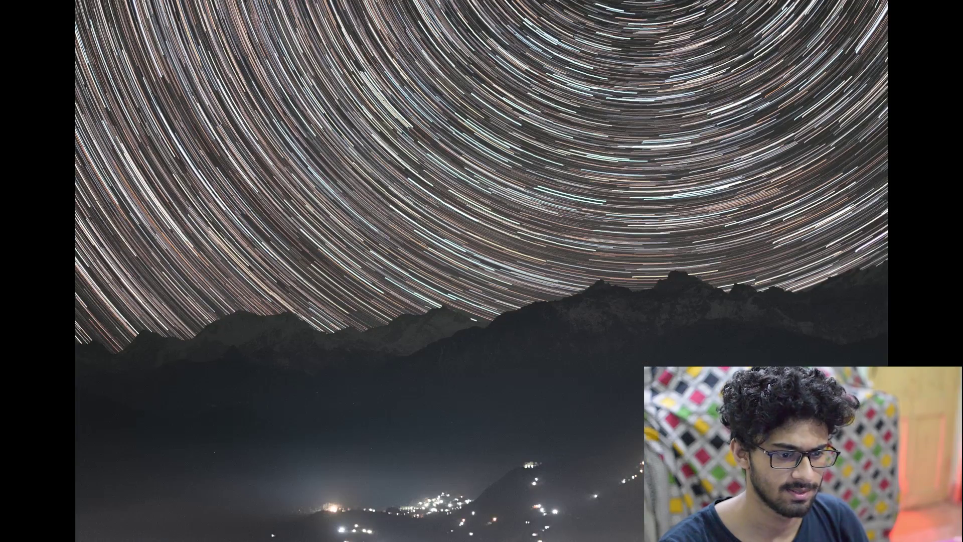